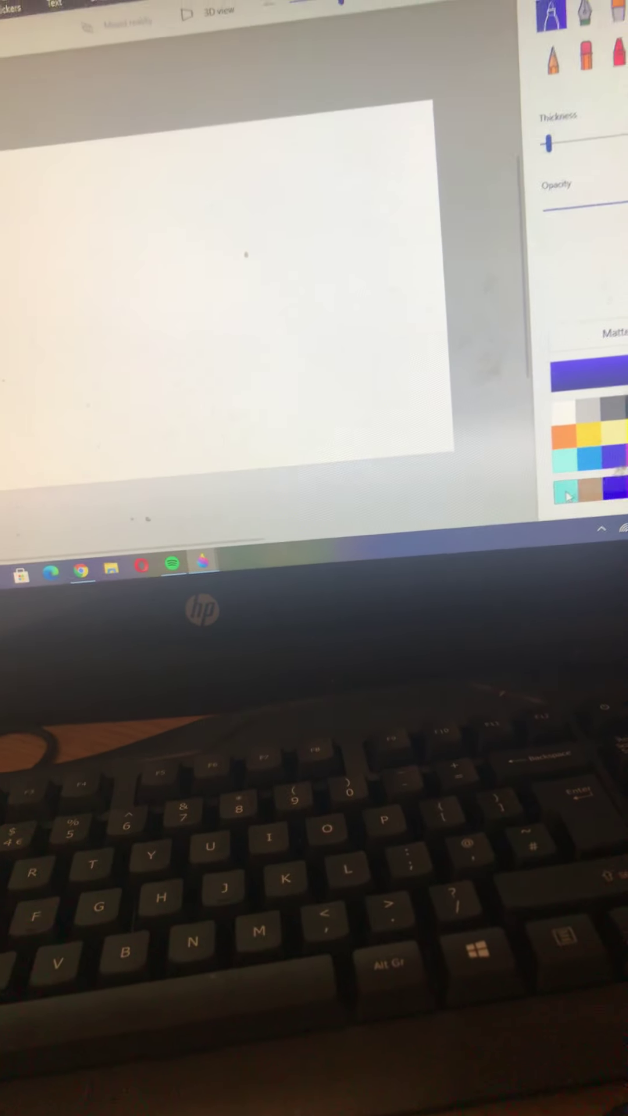
Step: Open the Edit colour dialog from a palette swatch over the blank white canvas
left_click(590, 477)
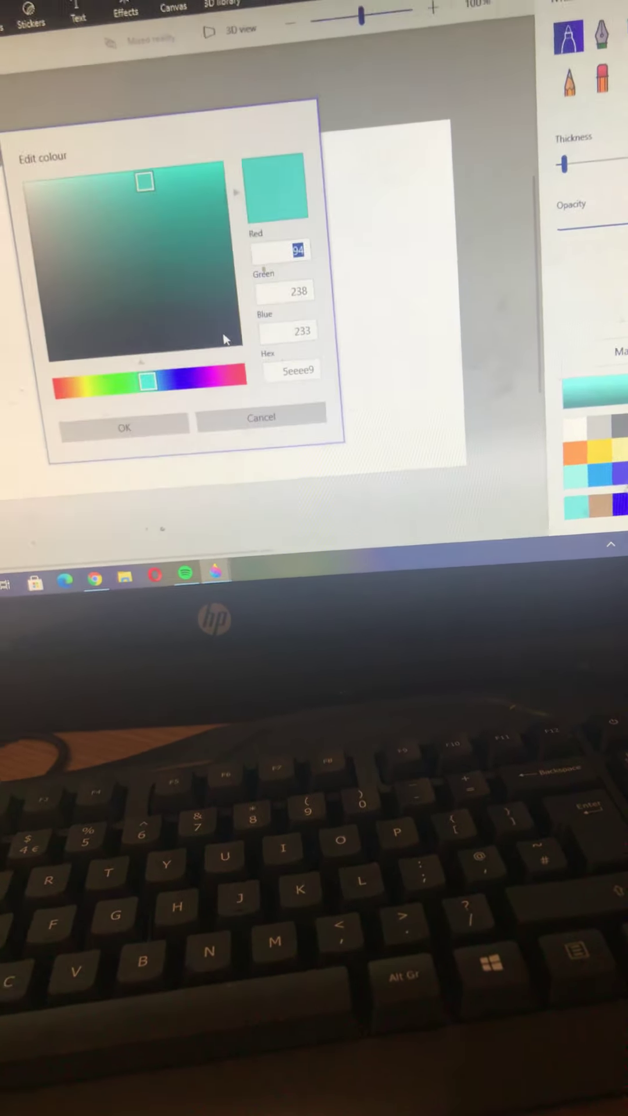
Step: Fill the entire blank canvas with bright green, then choose red for drawing
left_click(218, 174)
left_click(123, 428)
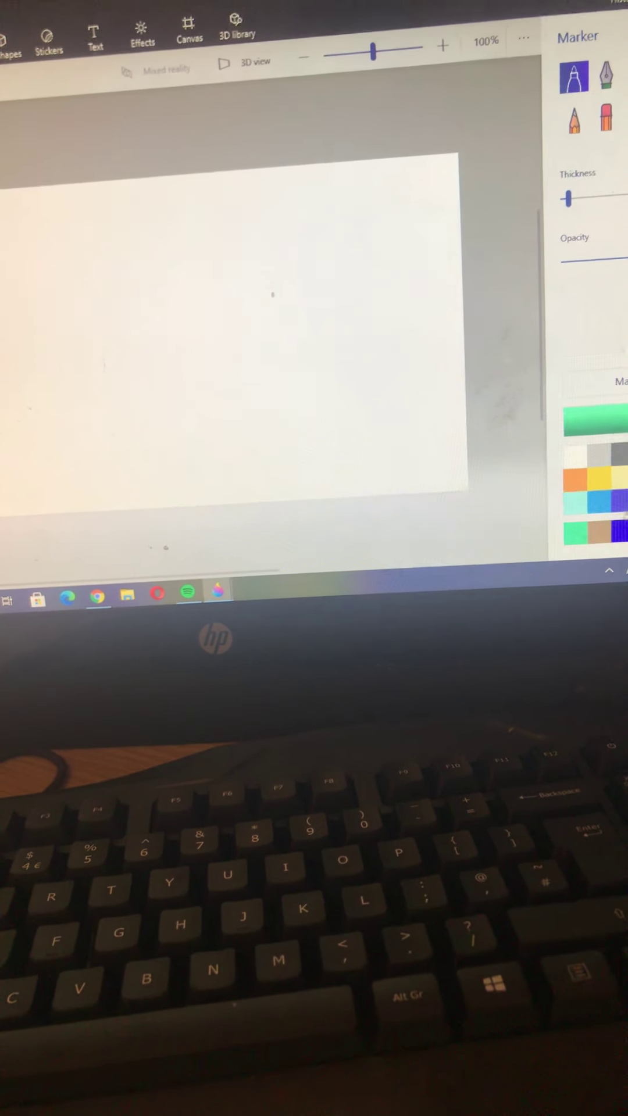
left_click(626, 140)
left_click(270, 311)
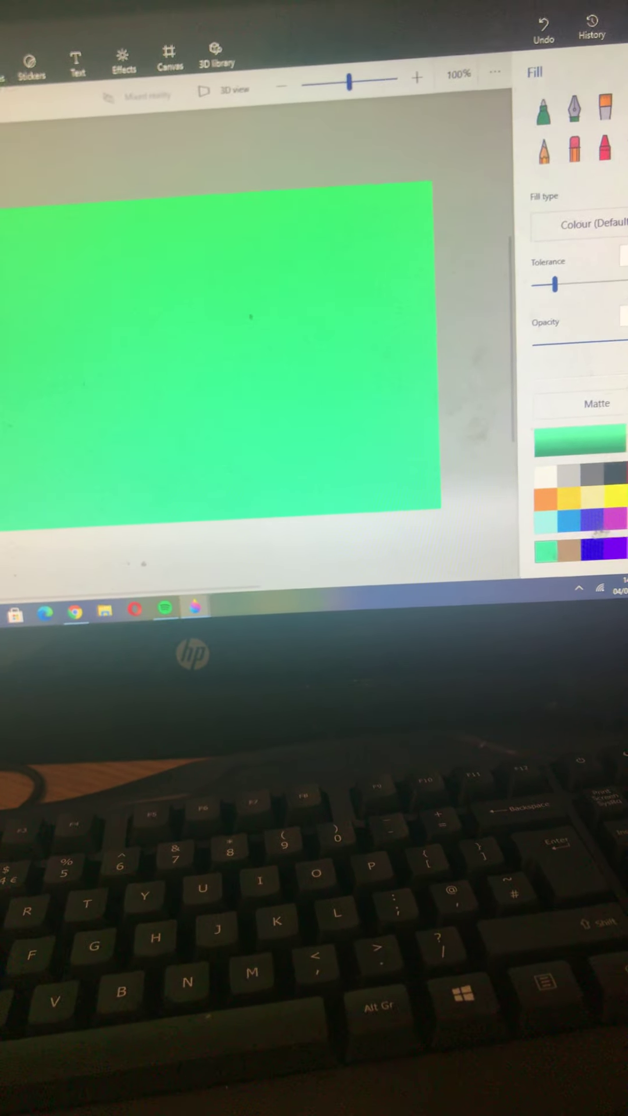
left_click(626, 497)
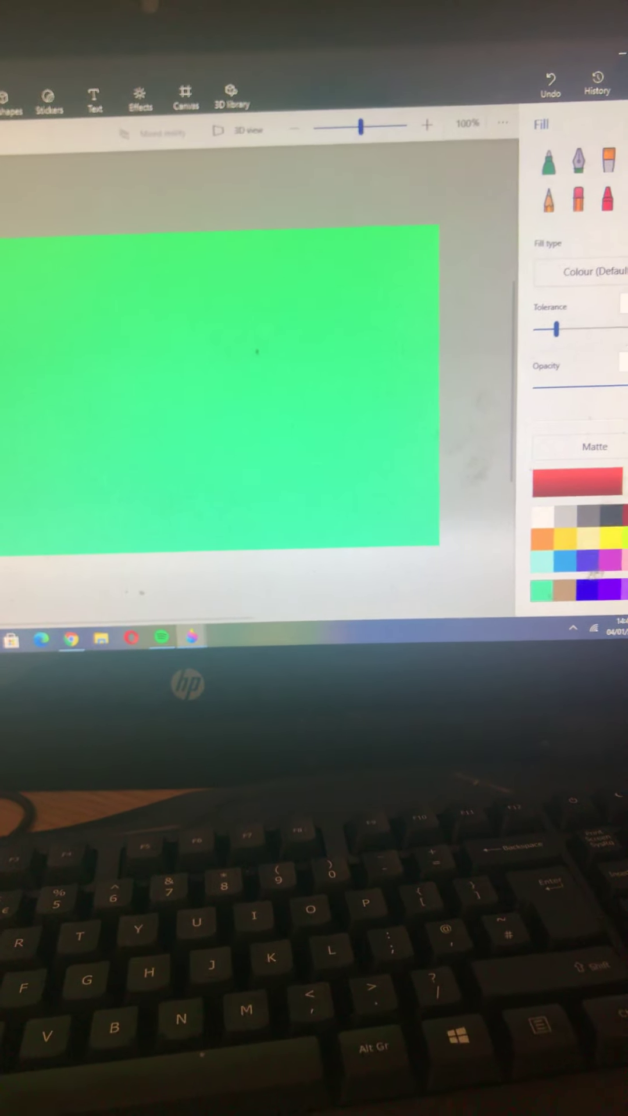
left_click(546, 165)
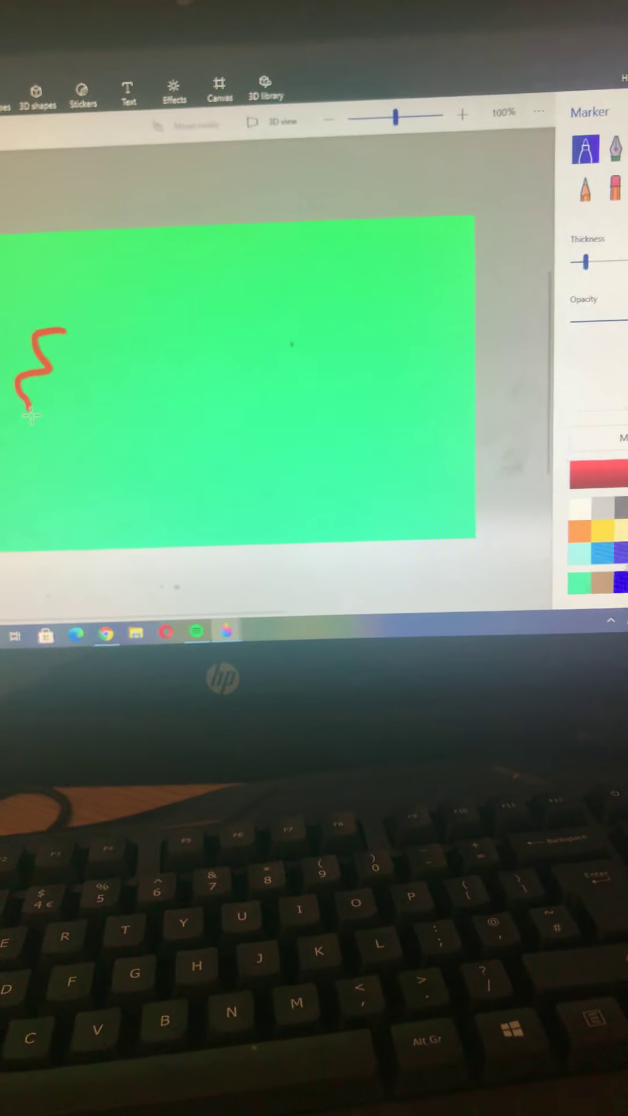
Step: Hand-write 'and Stitch' in red marker across the green canvas, undoing stray marks
left_click_drag(31, 417, 41, 417)
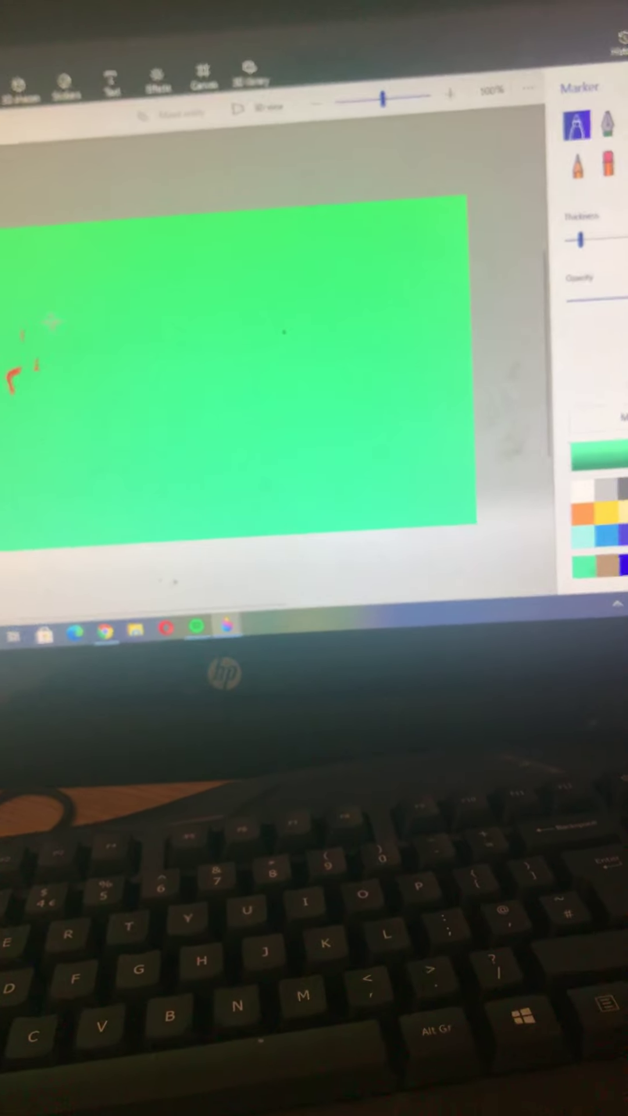
key("ctrl+z")
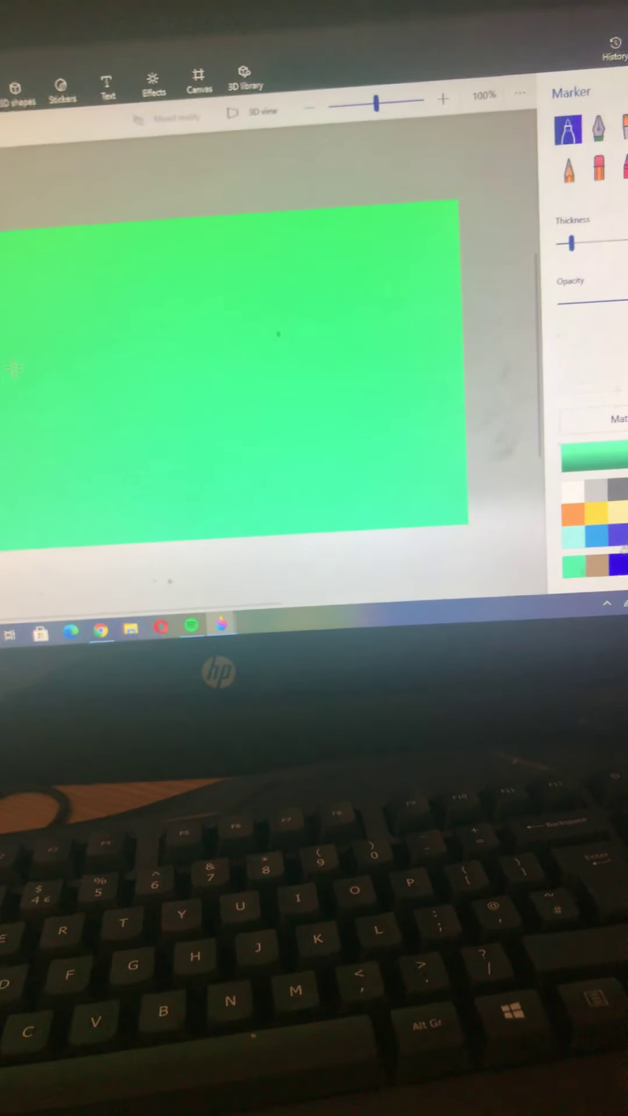
key("ctrl+y")
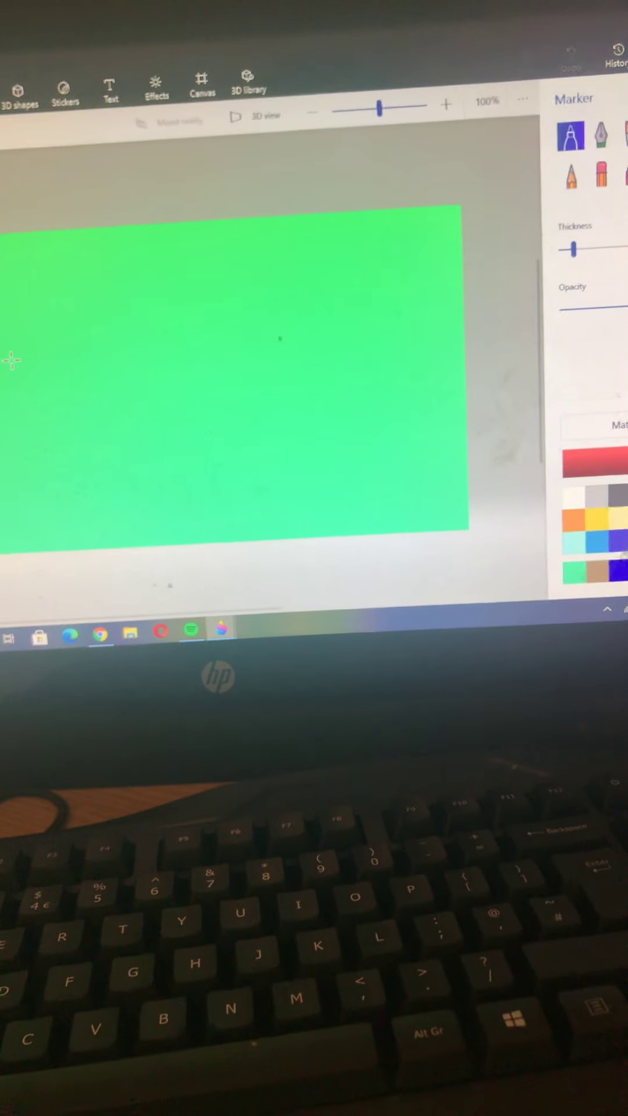
left_click_drag(13, 371, 25, 372)
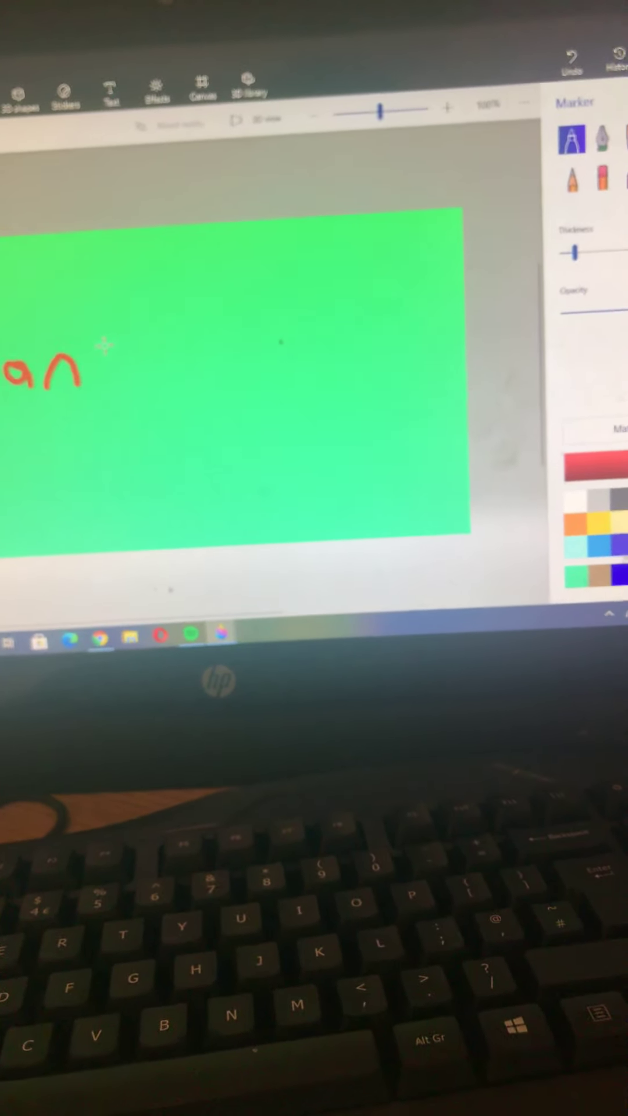
left_click_drag(105, 343, 106, 364)
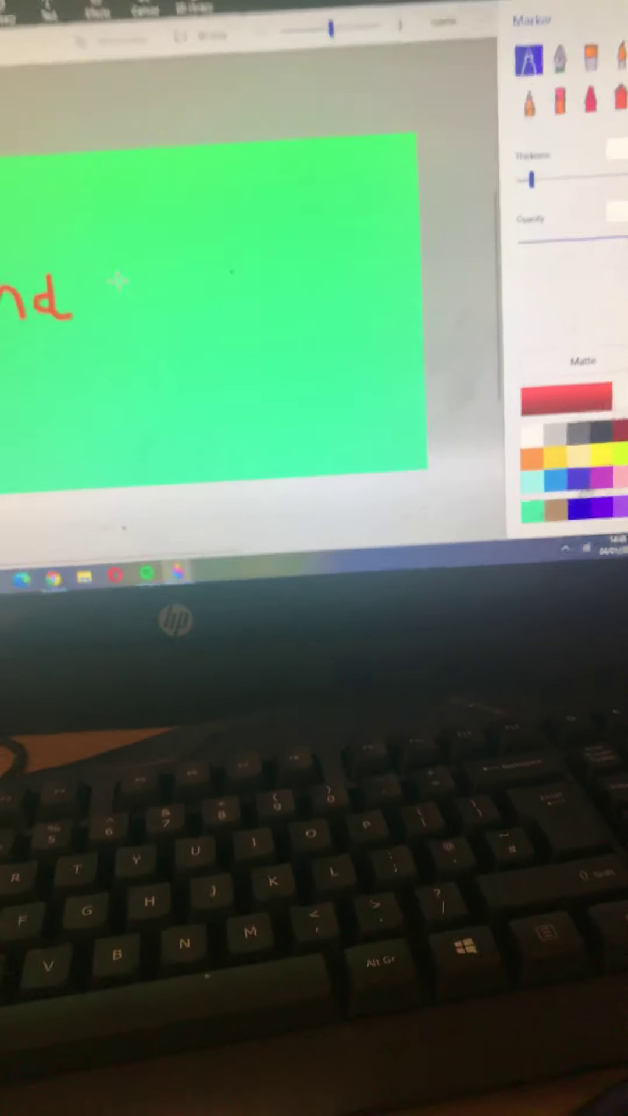
left_click_drag(137, 298, 121, 346)
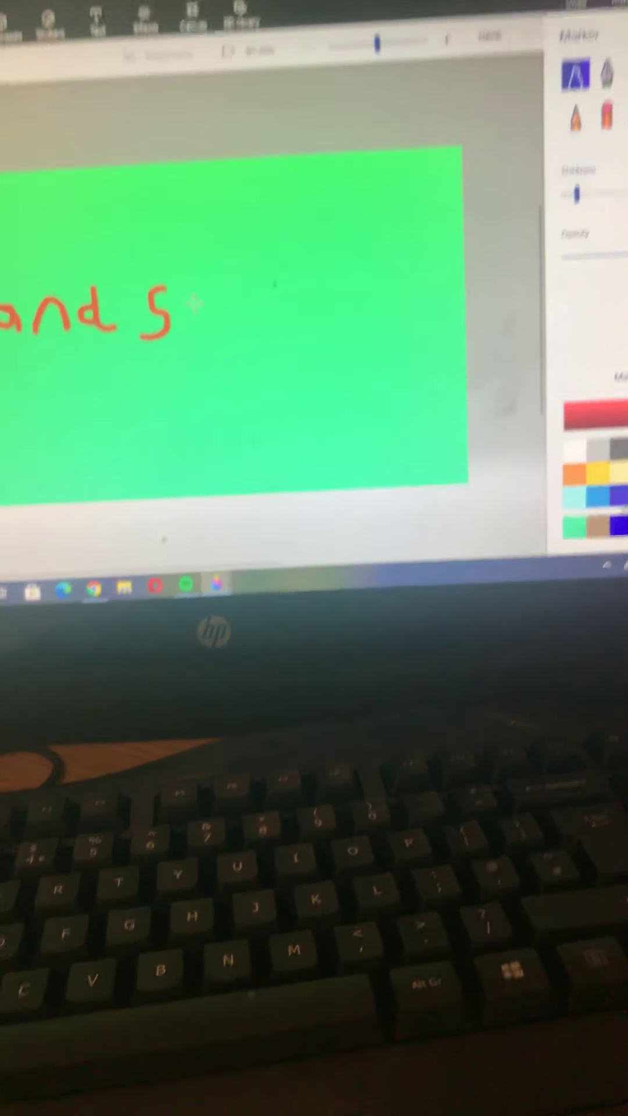
mouse_move(173, 297)
left_mouse_down()
mouse_move(178, 339)
mouse_move(204, 307)
mouse_move(215, 306)
mouse_move(233, 342)
mouse_move(270, 326)
mouse_move(291, 356)
mouse_move(301, 331)
mouse_move(302, 351)
mouse_move(316, 371)
left_mouse_up()
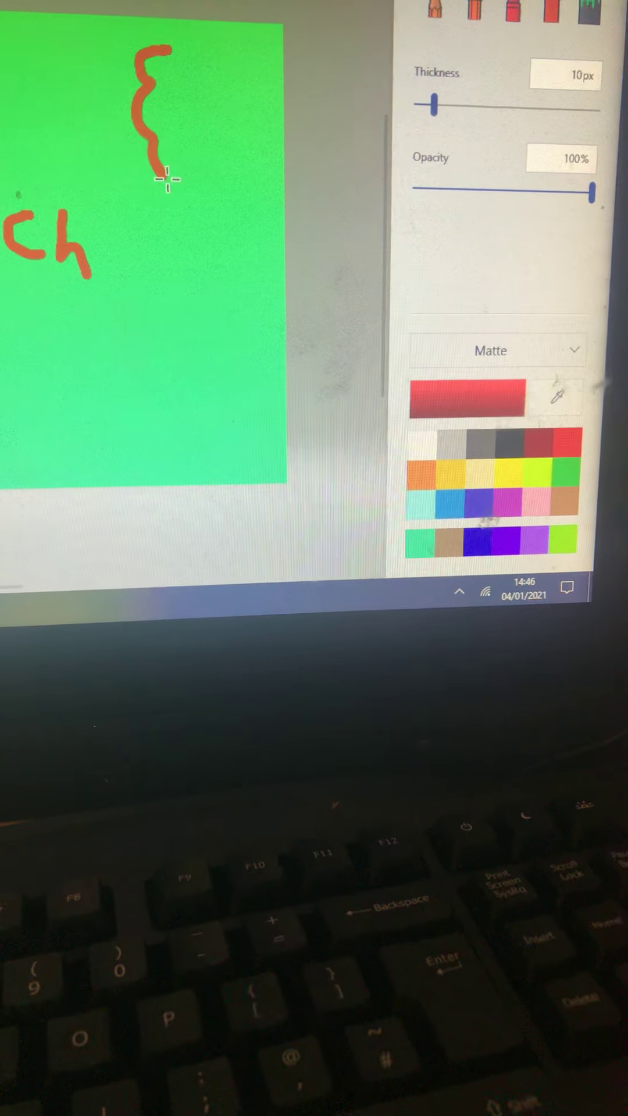
Step: Draw two red stemmed leaf outlines beside 'Stitch' and fill the top leaf white
mouse_move(170, 177)
left_mouse_down()
mouse_move(187, 187)
mouse_move(205, 126)
left_mouse_up()
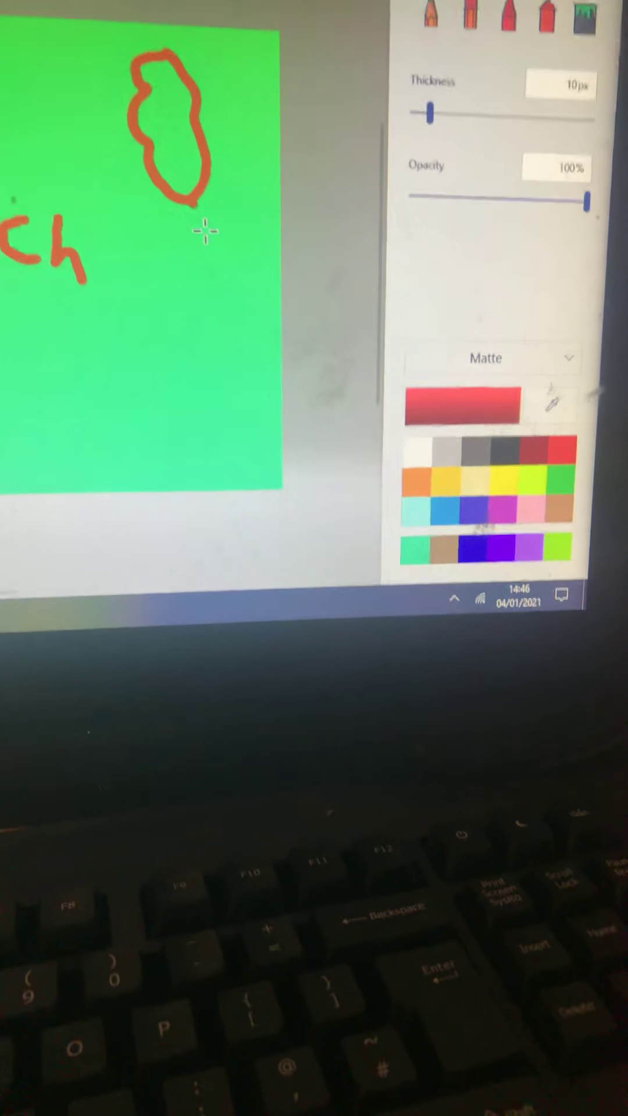
left_click_drag(133, 303, 119, 394)
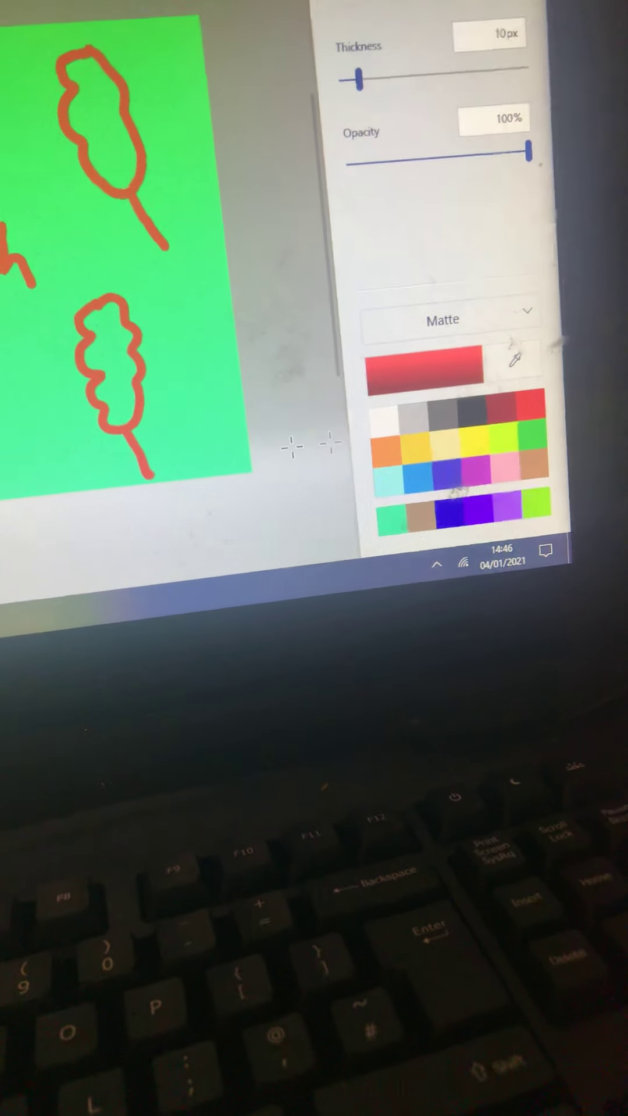
left_click(397, 404)
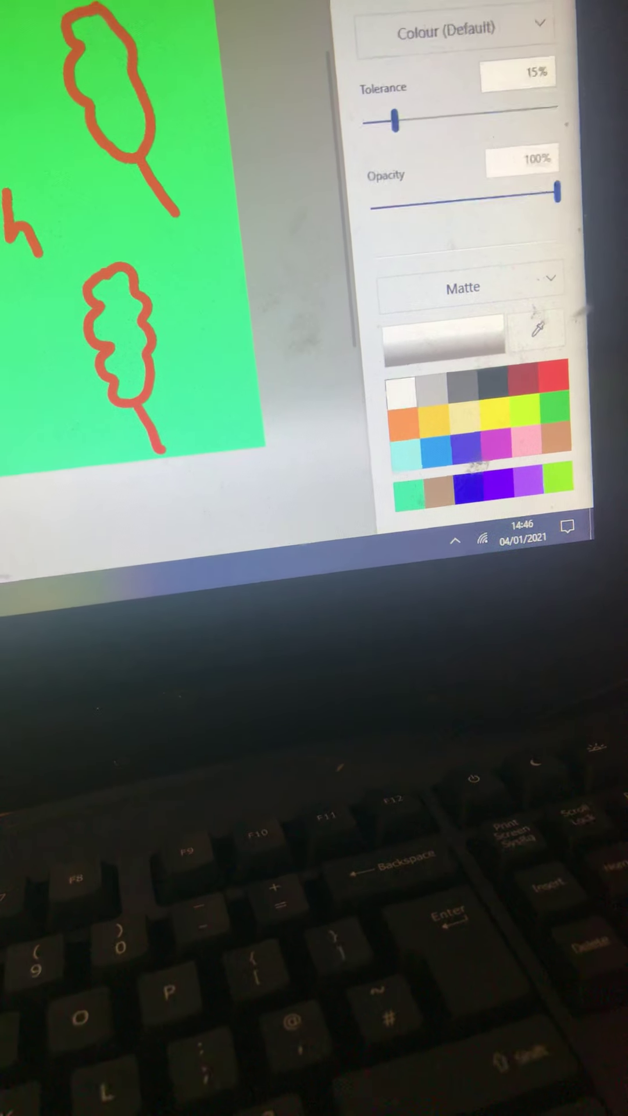
left_click(116, 77)
Step: Fill the bottom leaf white and return to the red marker
left_click(121, 331)
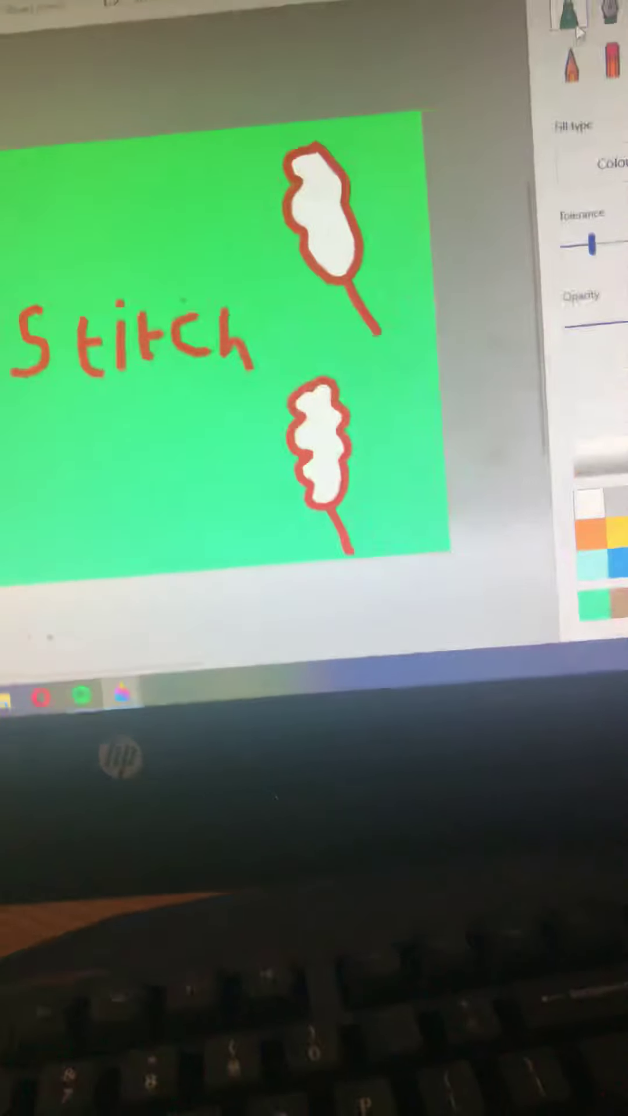
left_click(262, 9)
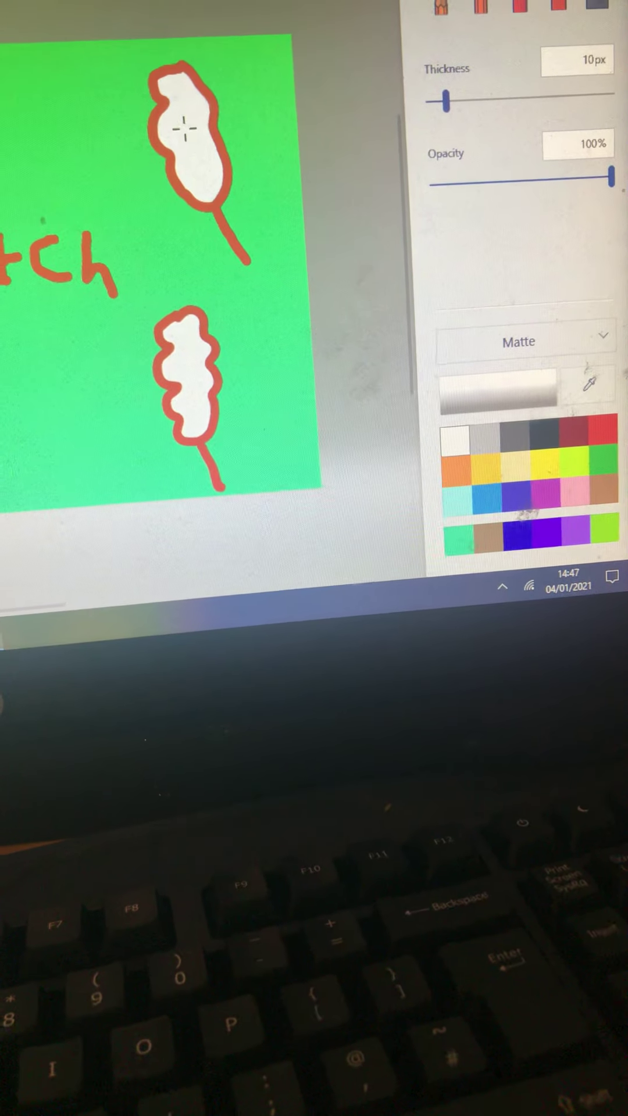
left_click(610, 421)
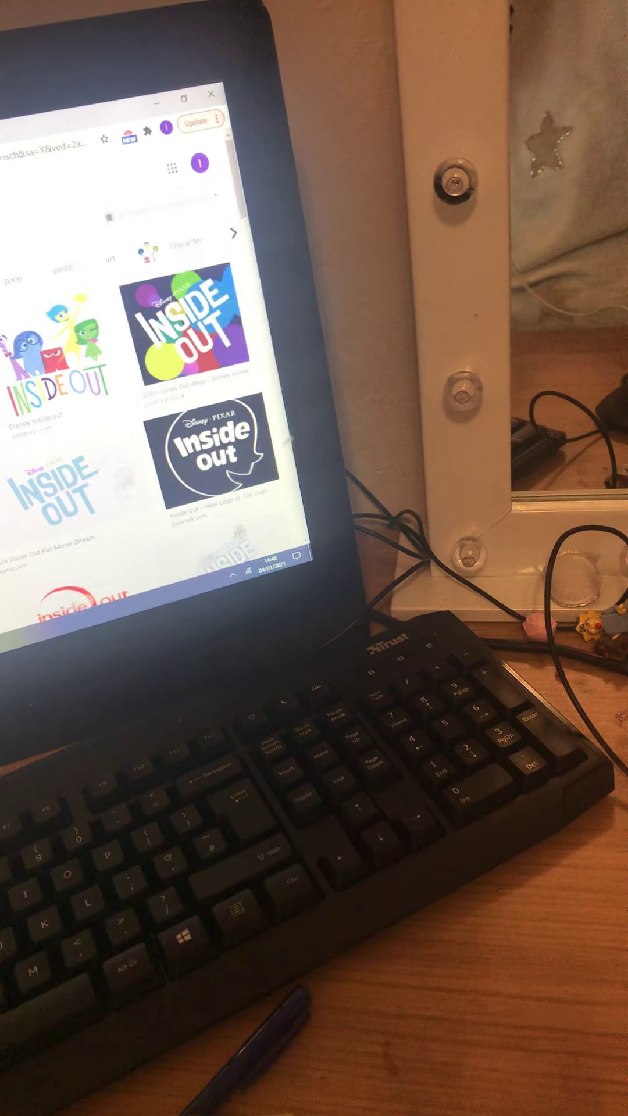
Step: Open a large preview of an Inside Out logo from the image results
left_click(183, 323)
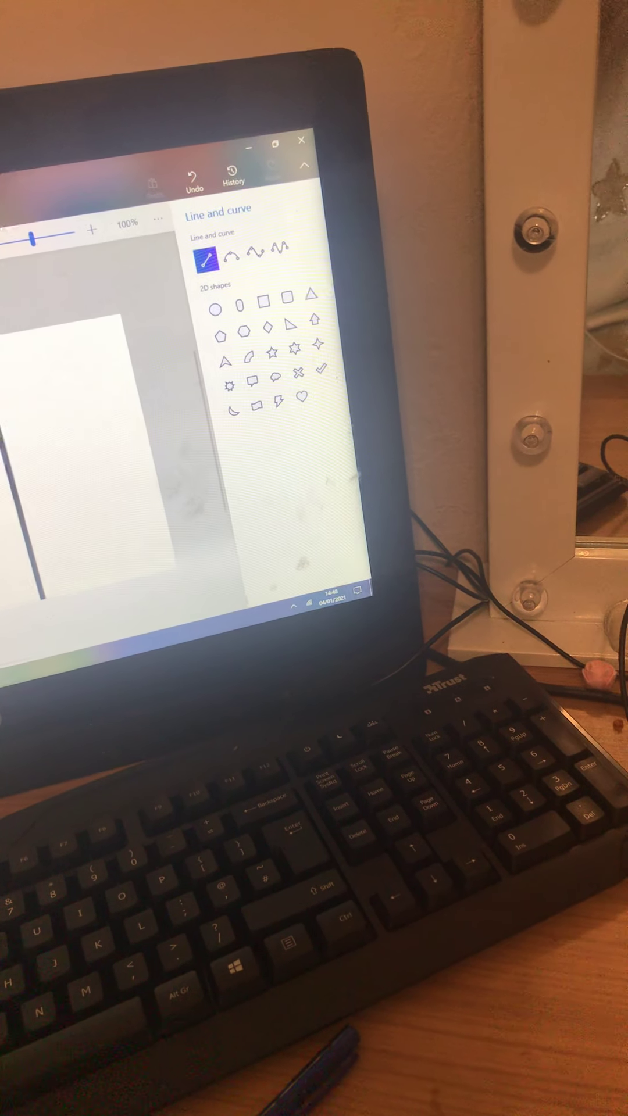
key("Return")
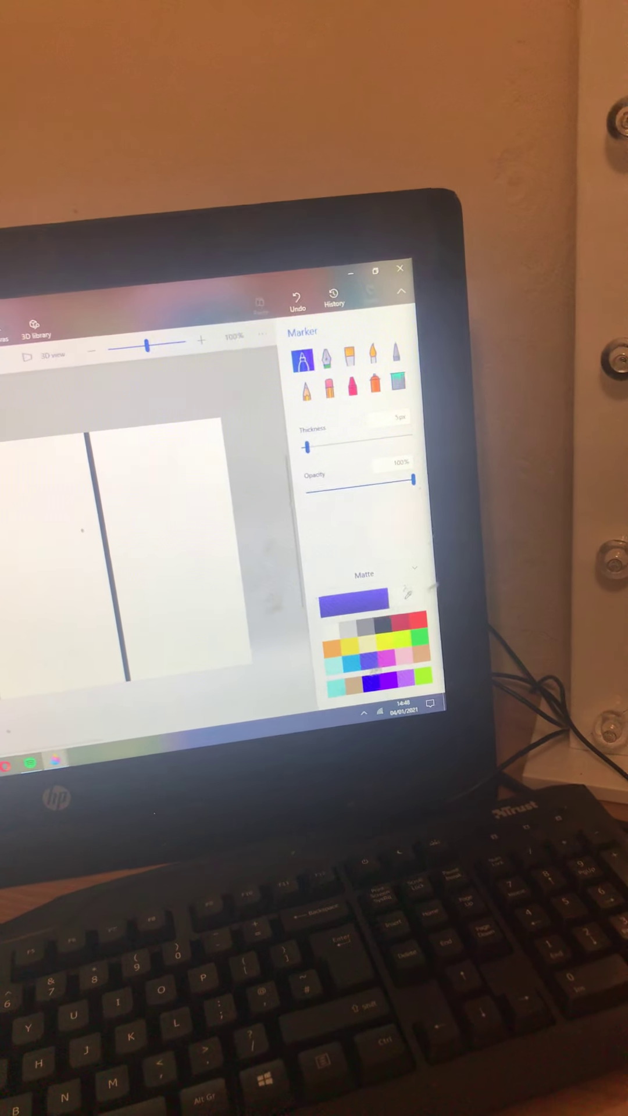
key("alt+Tab")
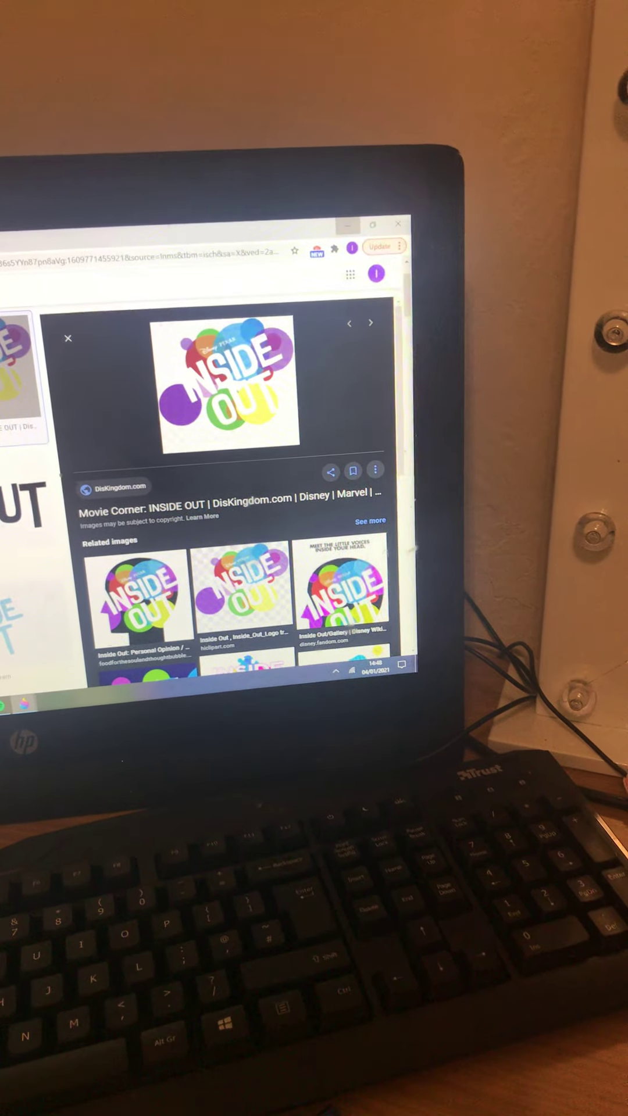
key("alt+Tab")
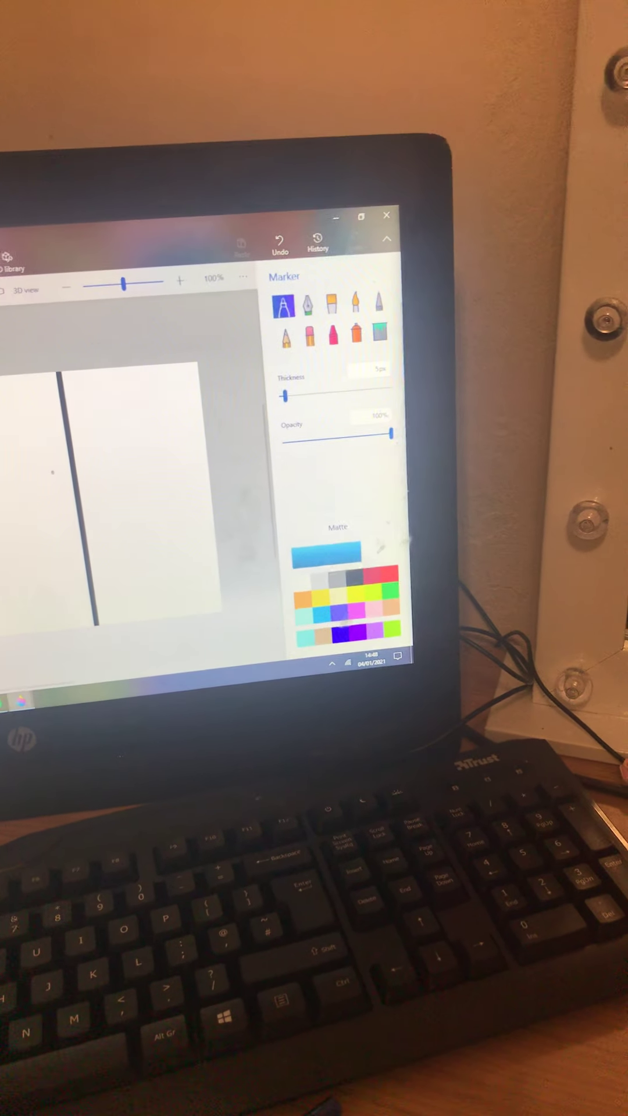
Step: Switch between the Fill and Marker tools and choose red as the painting colour
left_click(377, 324)
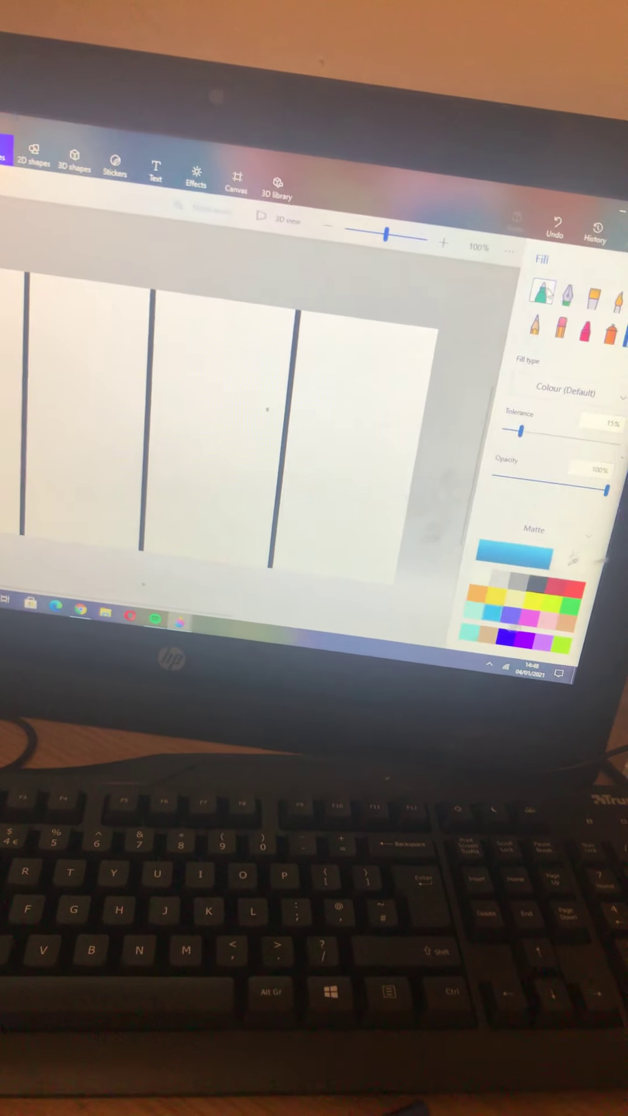
left_click(542, 290)
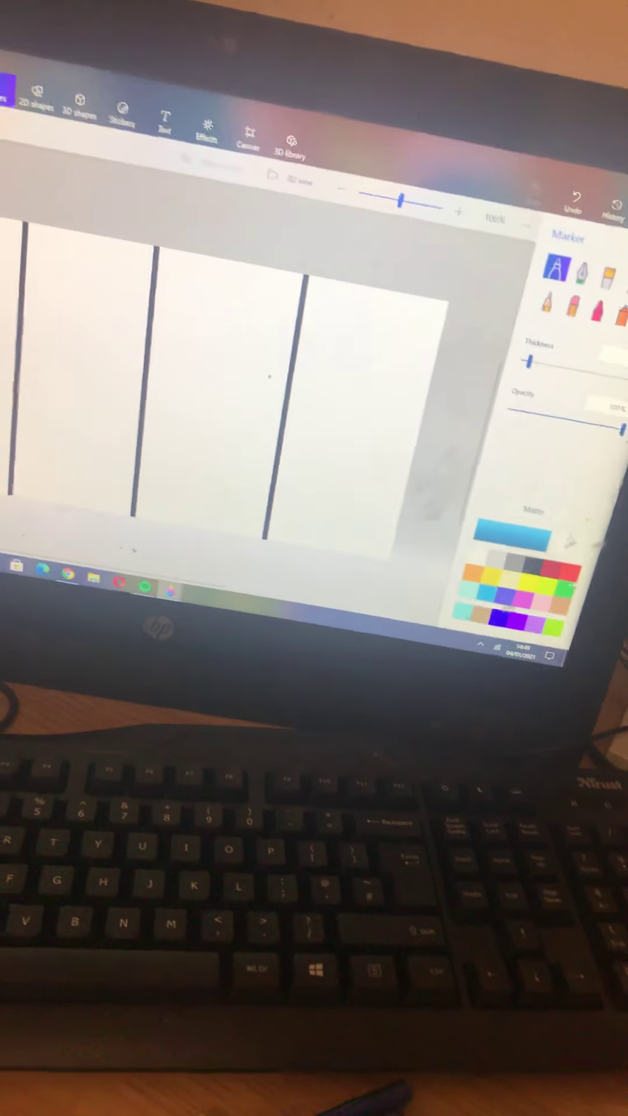
left_click(568, 571)
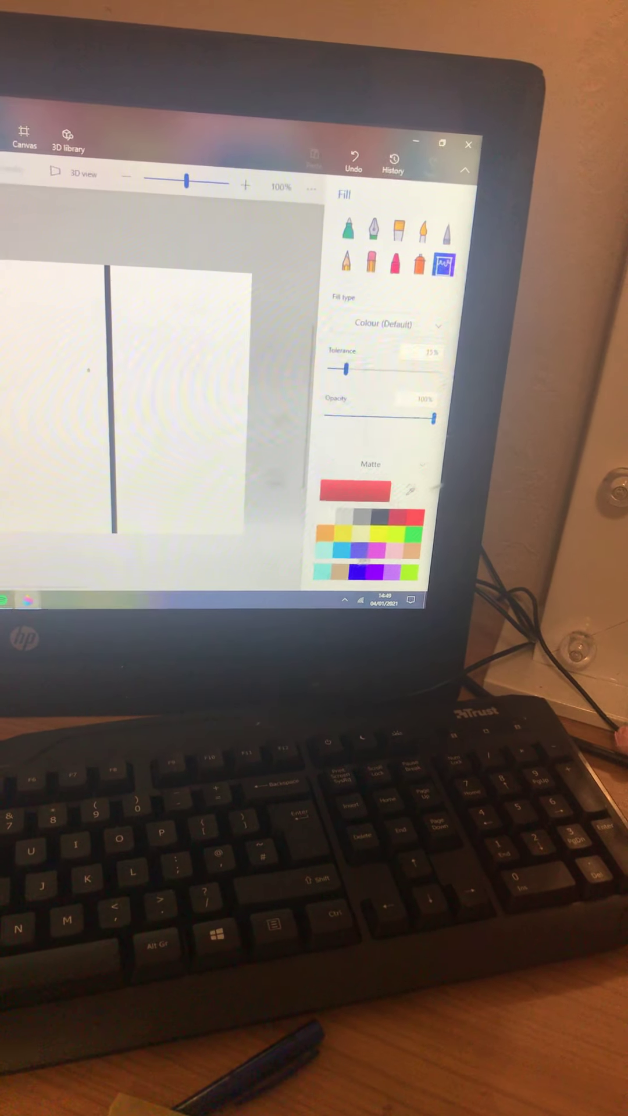
left_click(349, 229)
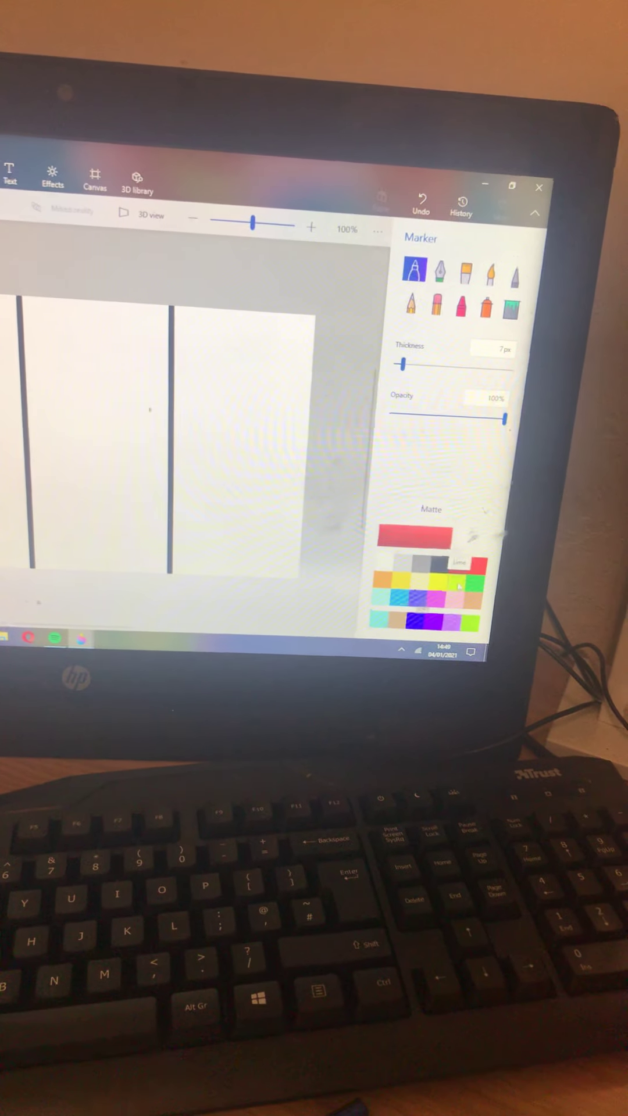
Step: Fill the next canvas stripe with yellow, then choose green for the marker
left_click(449, 584)
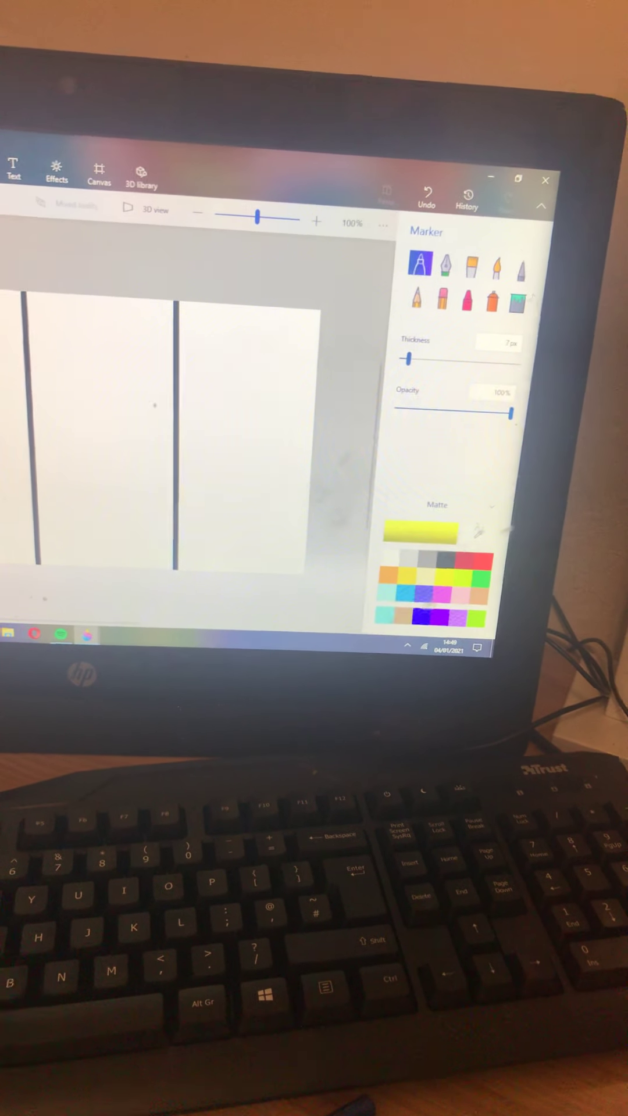
left_click(524, 301)
left_click(10, 419)
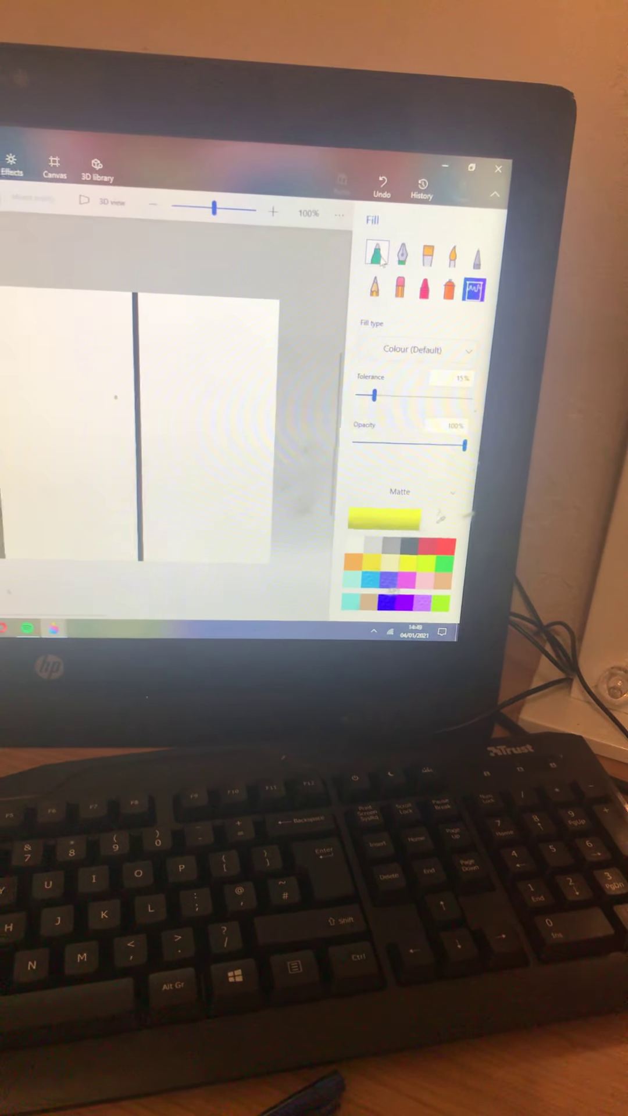
left_click(375, 257)
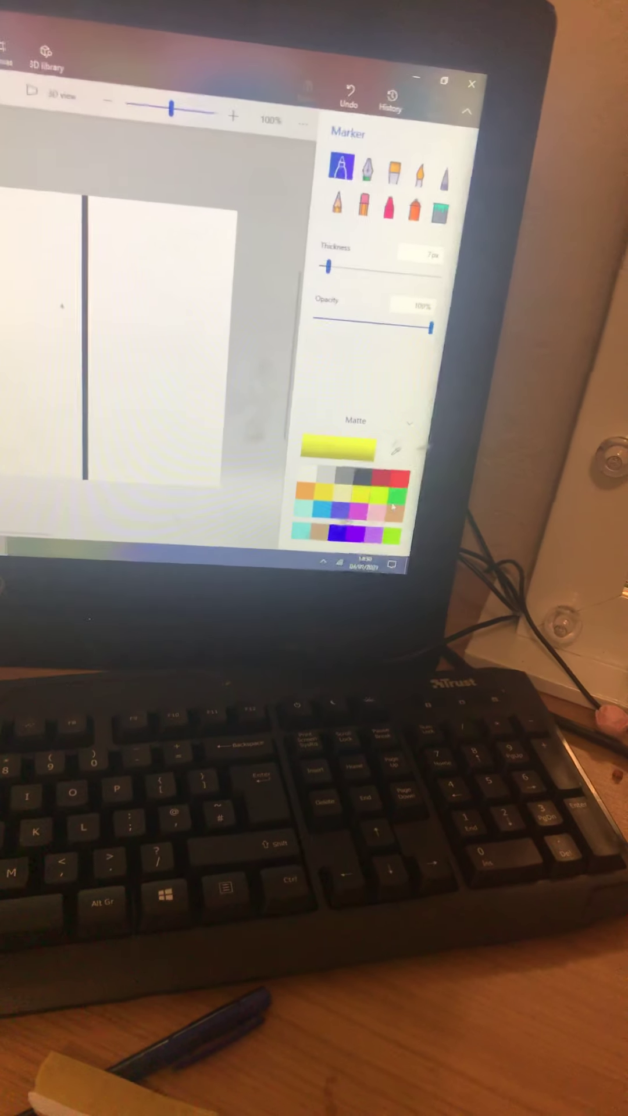
left_click(400, 533)
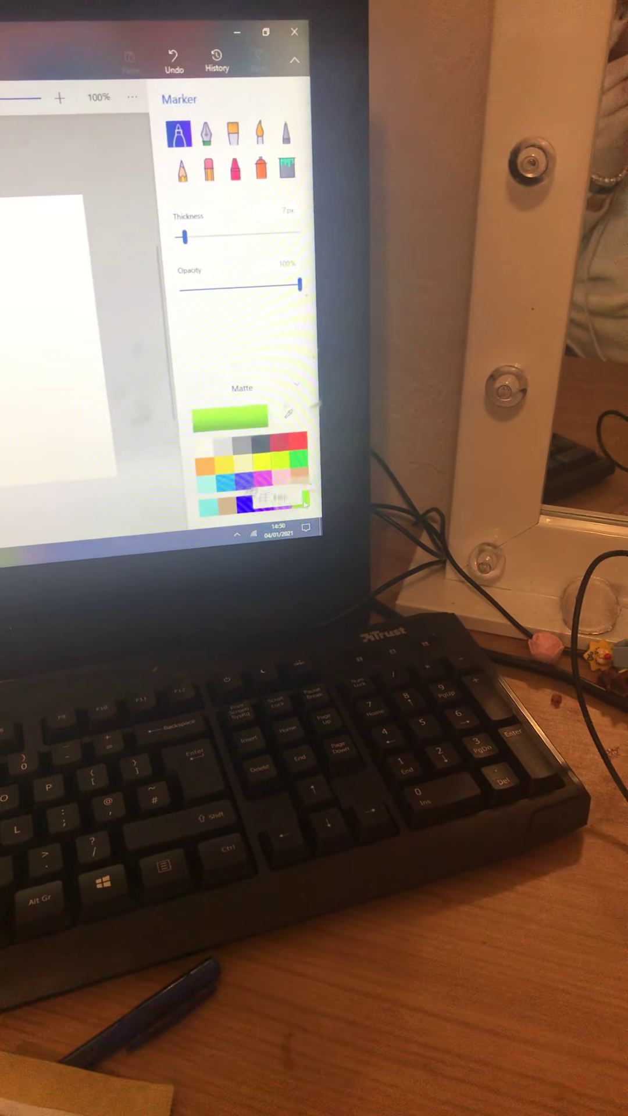
Step: Brighten the green in the Edit colour dialog and fill the next stripe with it
left_click(297, 498)
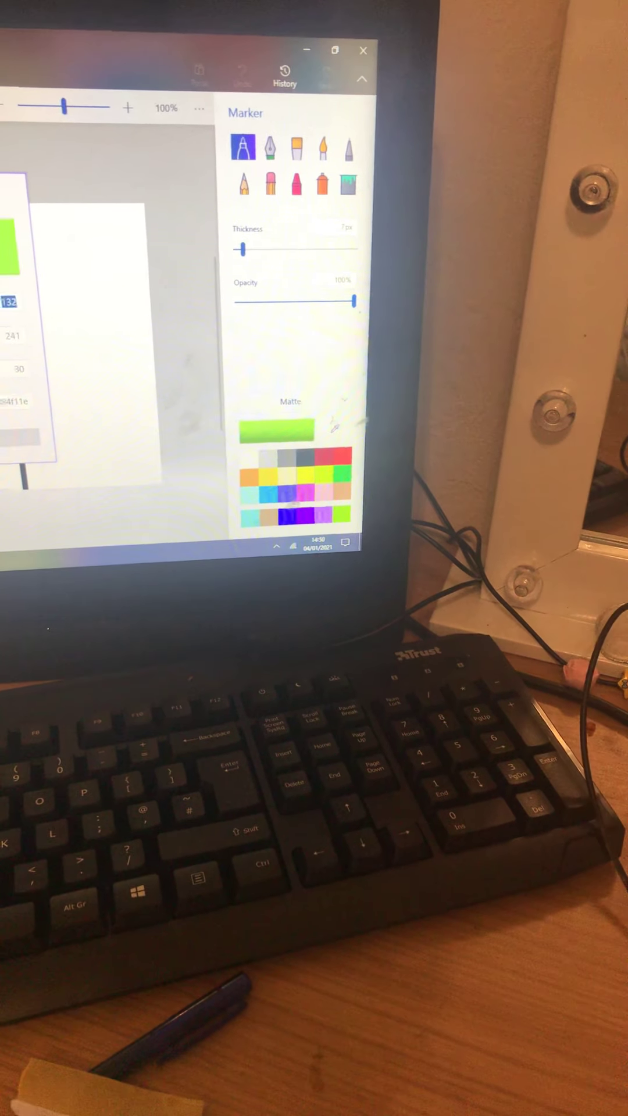
type("1ef129")
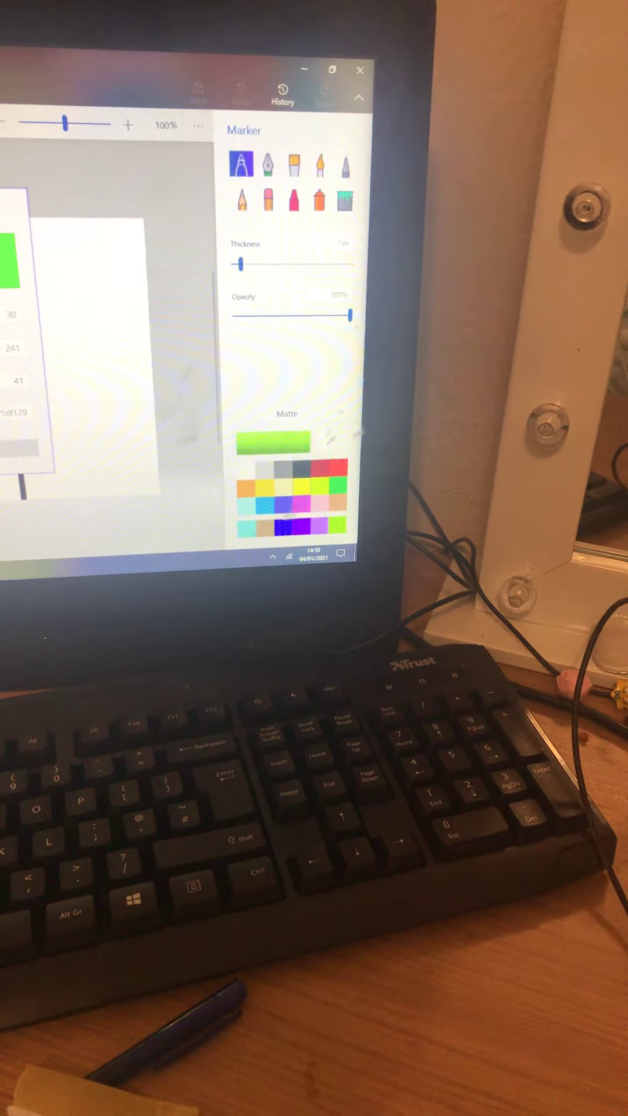
type("202ec0e")
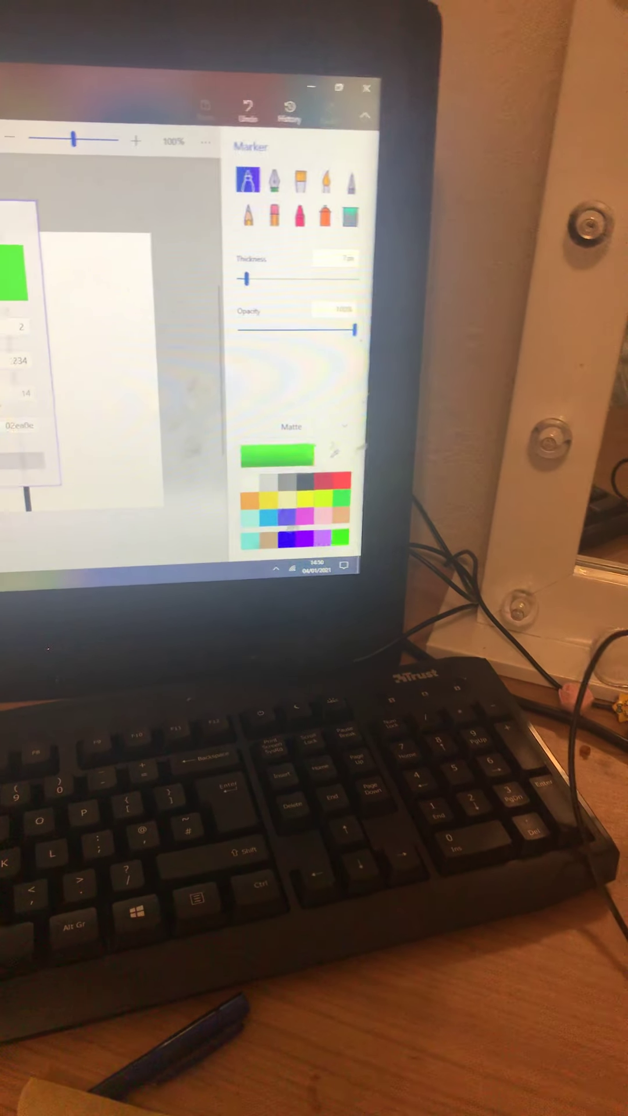
key("Return")
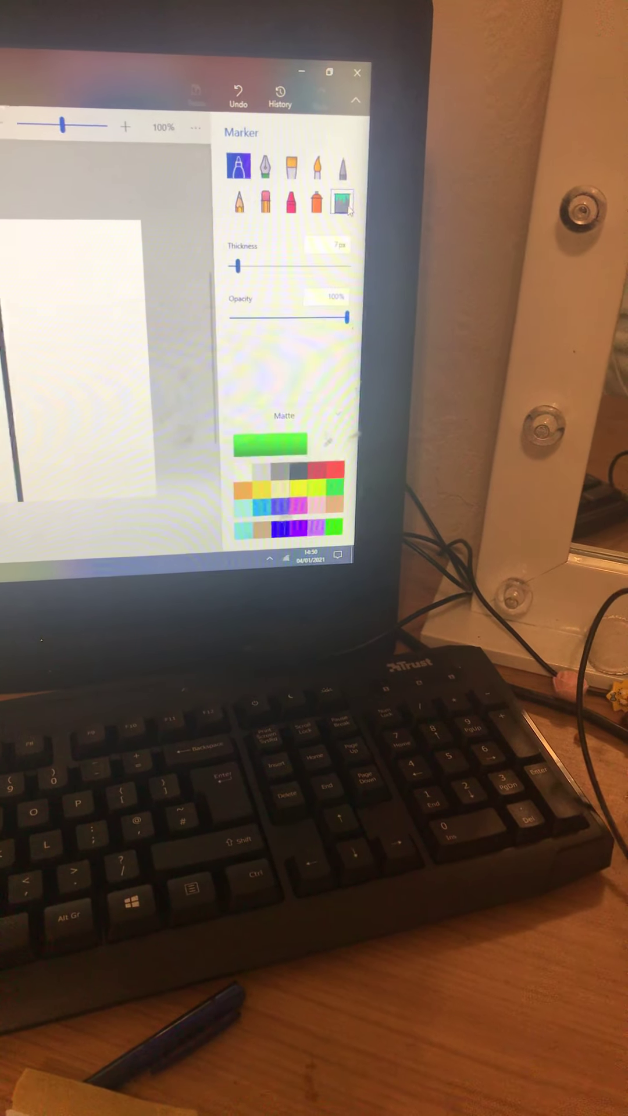
left_click(343, 204)
left_click(11, 471)
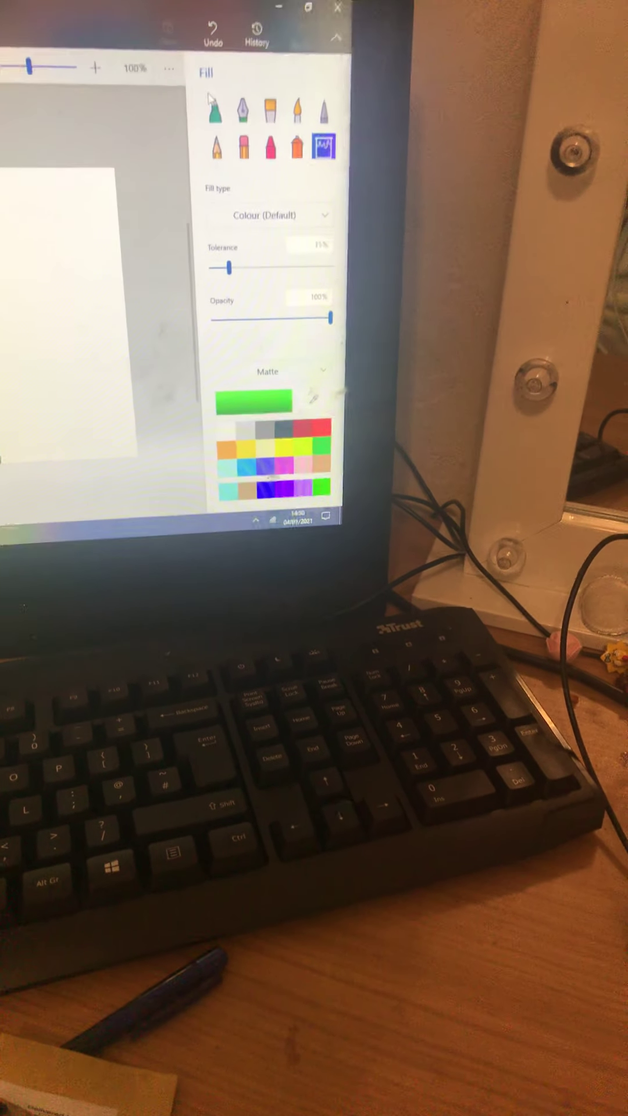
left_click(236, 129)
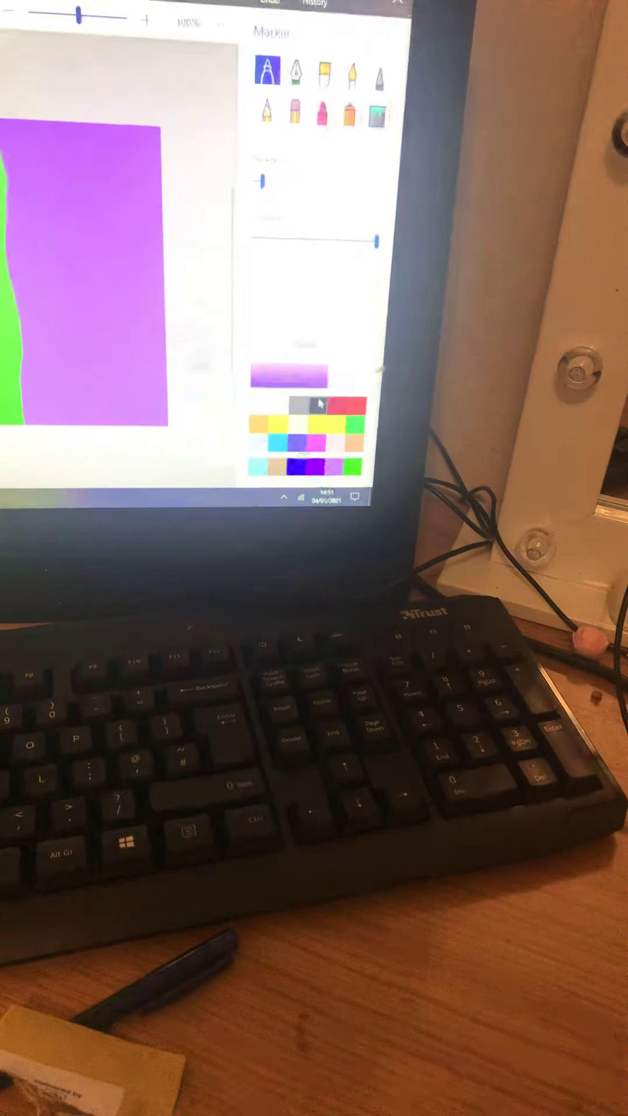
Step: Choose light grey as the current painting colour
left_click(320, 402)
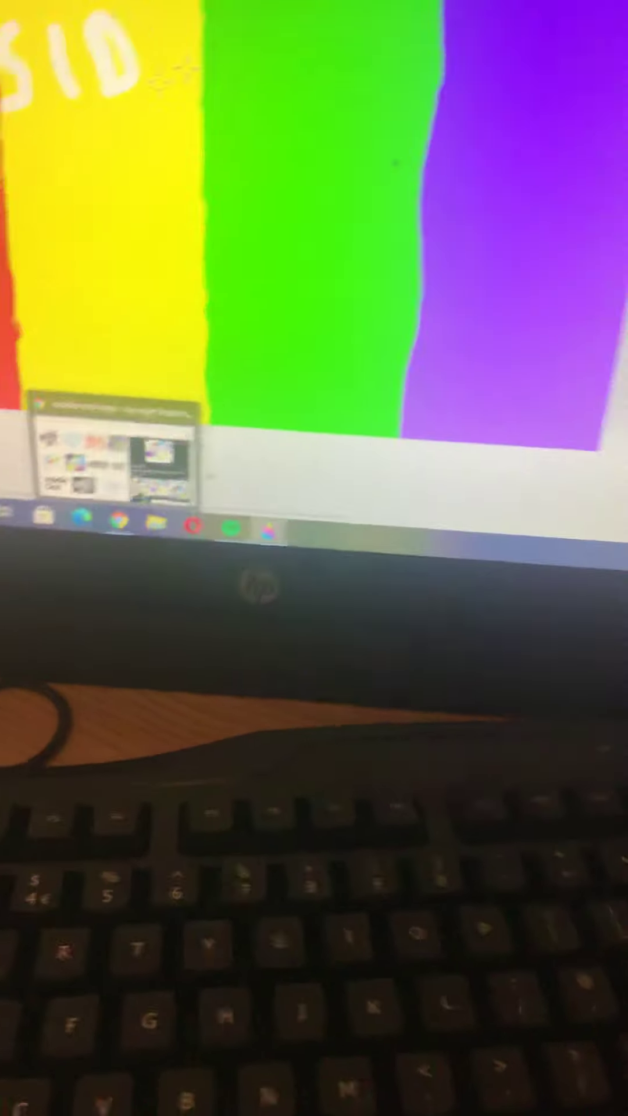
Step: Bring the Paint 3D window with the red, yellow, green and purple stripes back on screen
left_click(96, 510)
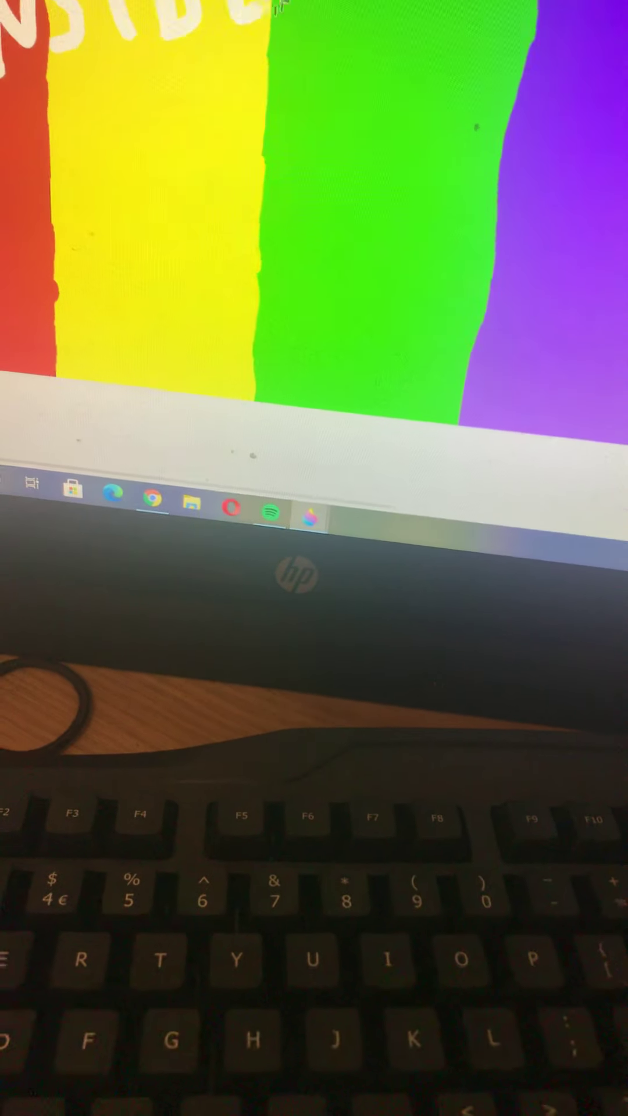